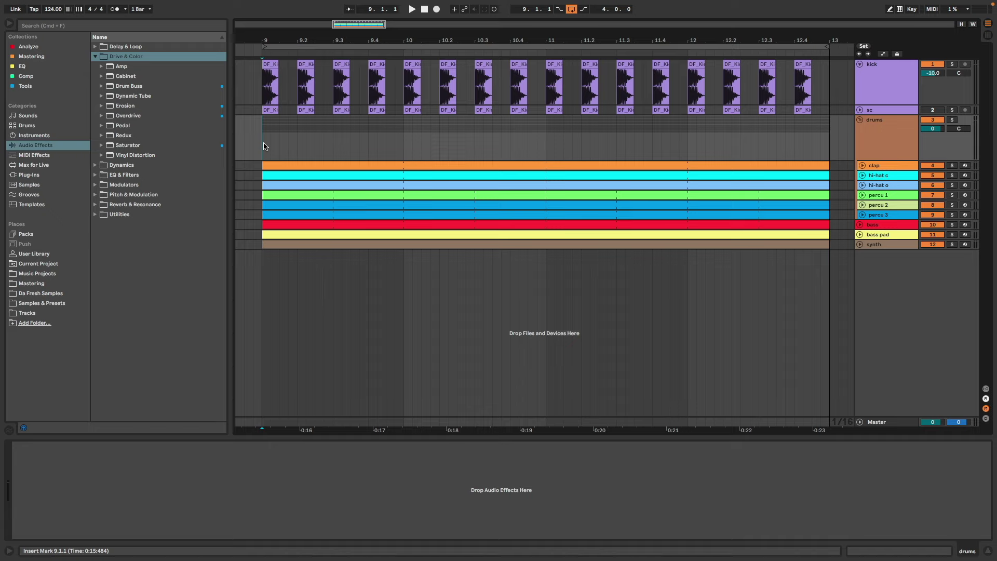
Step: Load a default Saturator from Drive & Color onto the drums track
double_click(155, 147)
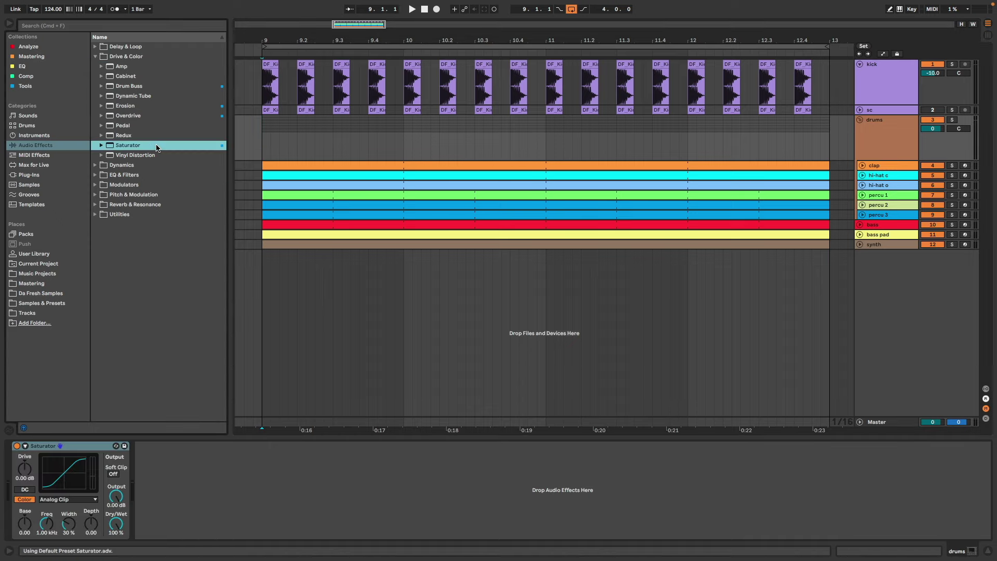
Step: Toggle the Saturator's Hi-Quality mode and switch its waveshape from Analog Clip to Digital Clip
right_click(94, 445)
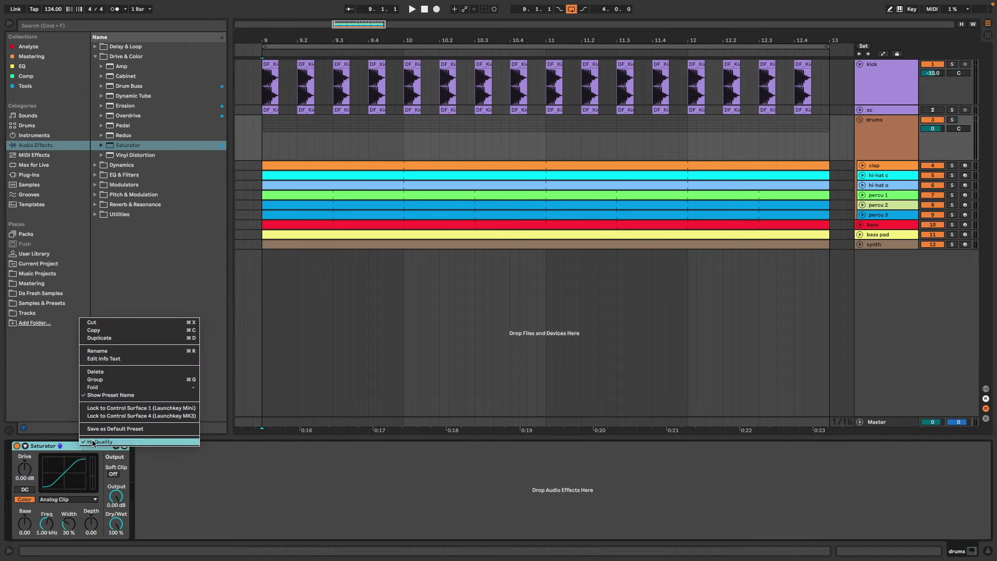
click(94, 442)
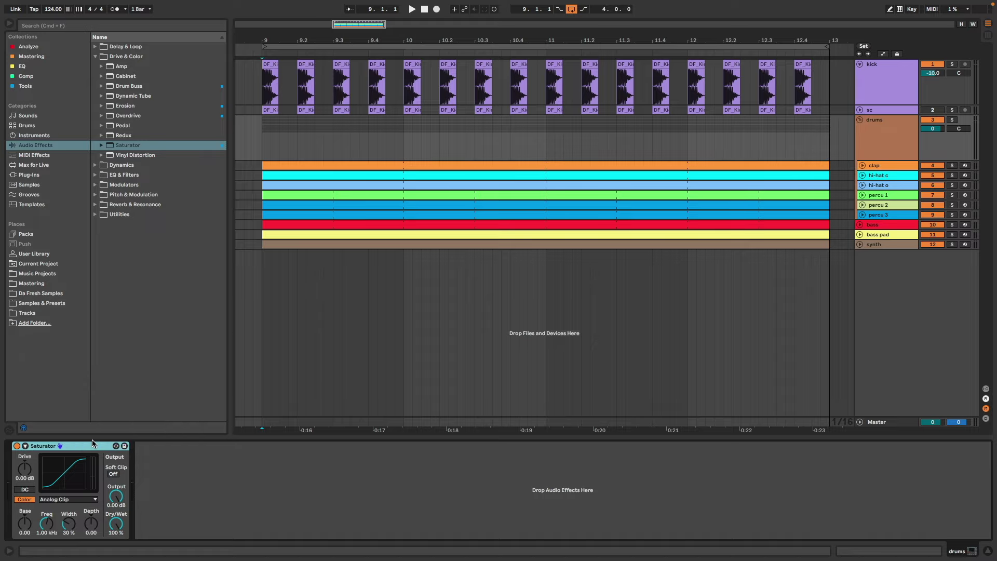
click(91, 500)
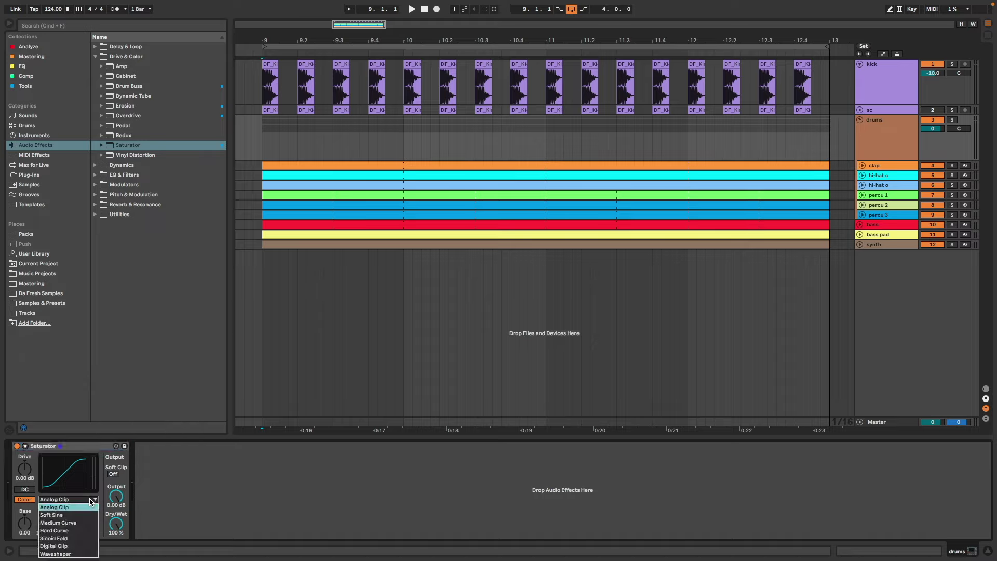
click(83, 546)
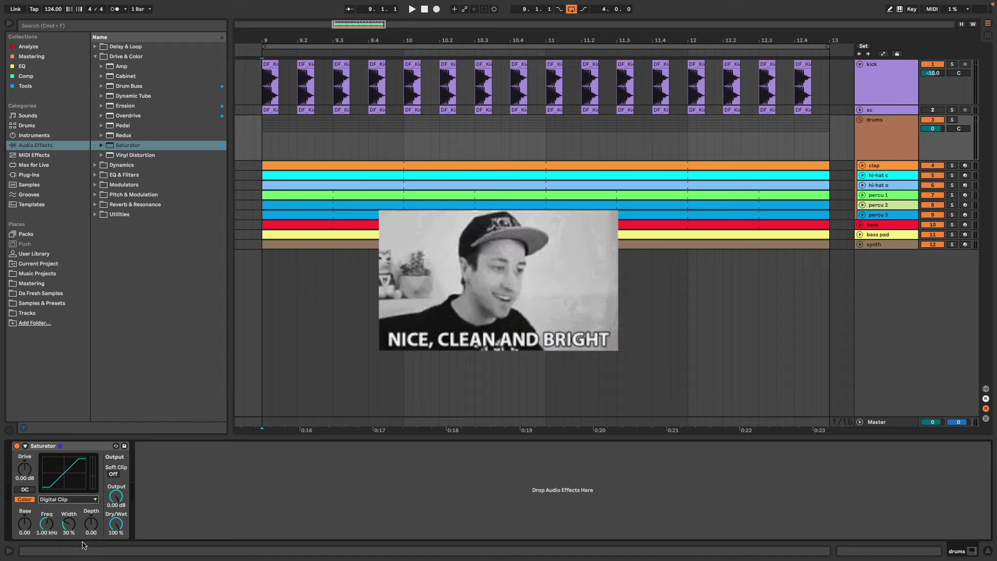
right_click(83, 449)
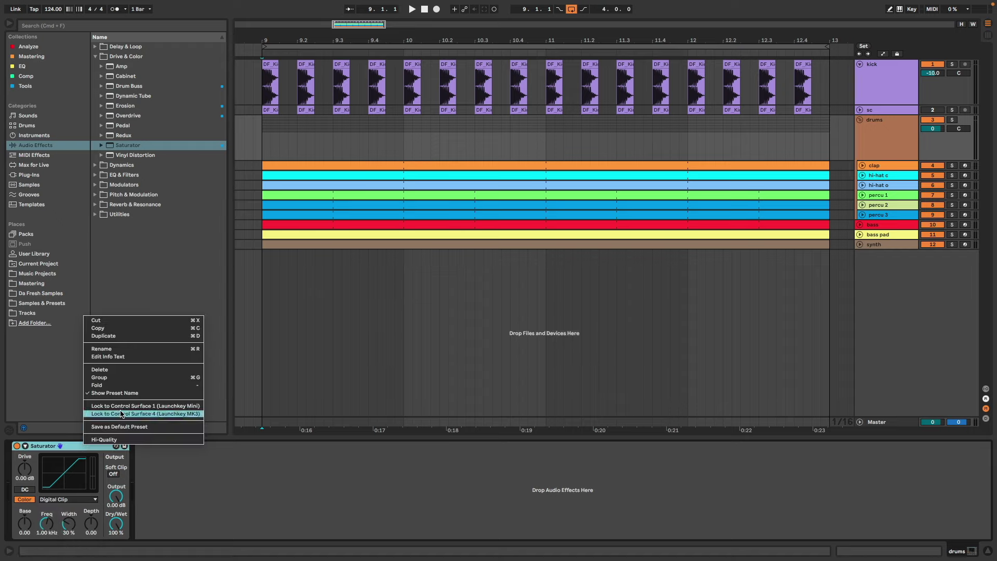
Step: Group the Saturator into a rack, reduce the rack to one macro named CLIPPER, and enable Map mode
click(106, 381)
click(17, 457)
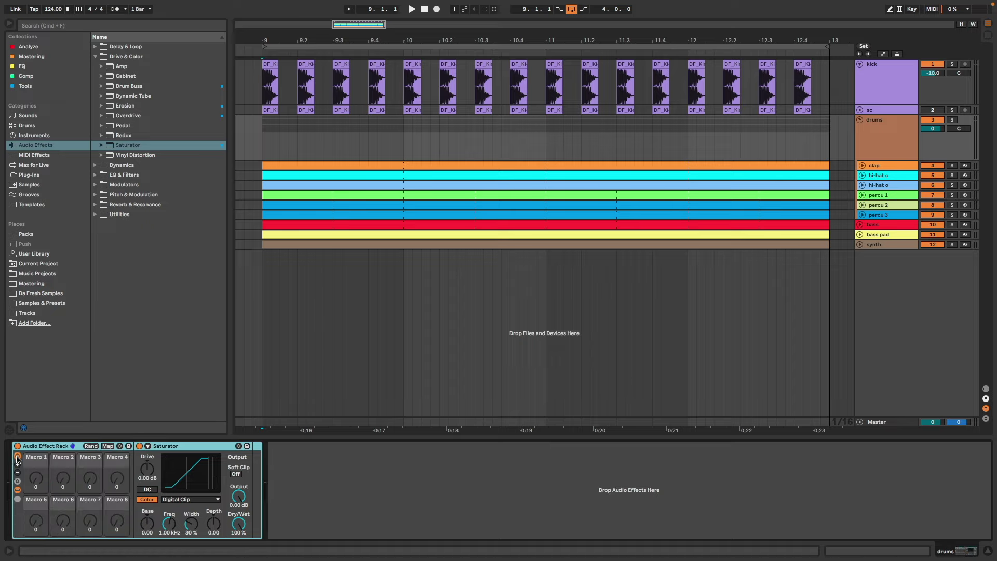
click(17, 474)
click(18, 473)
click(17, 473)
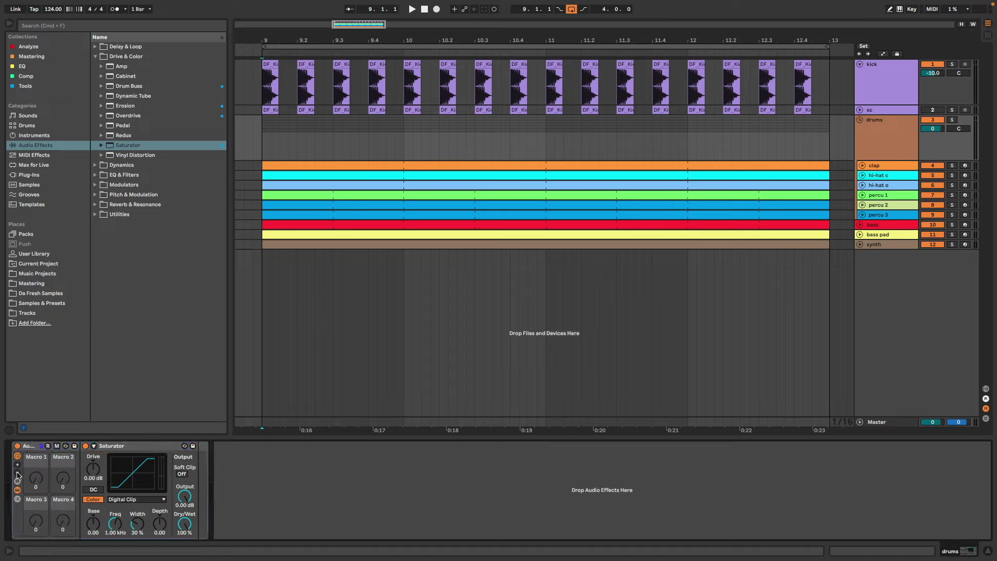
click(17, 473)
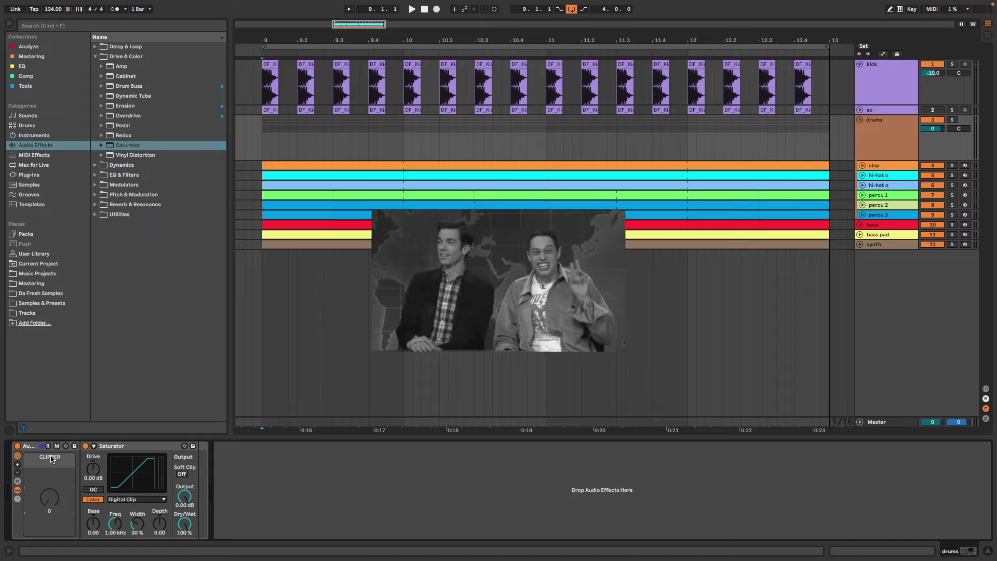
click(57, 447)
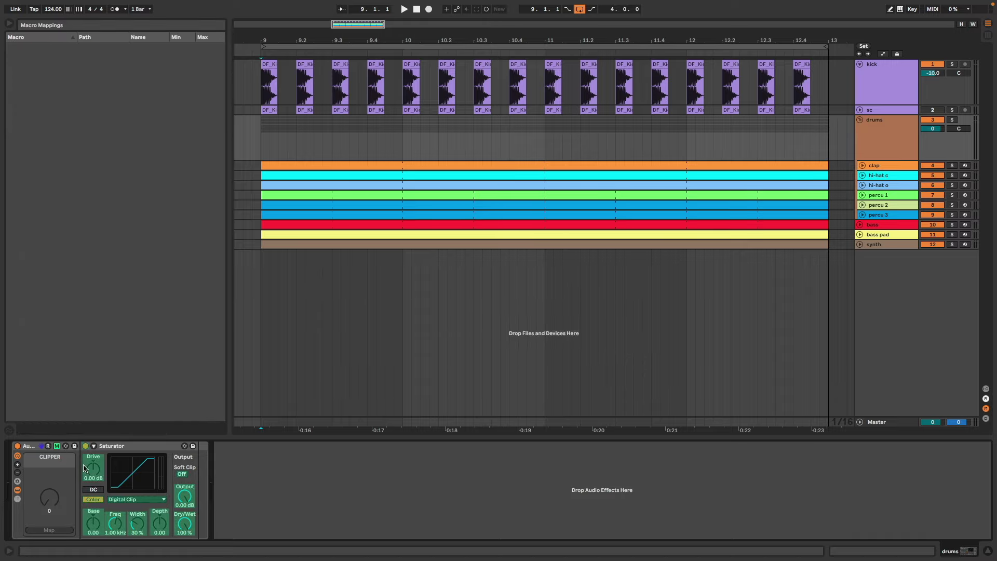
Step: Map the Saturator's Drive and Output knobs to the CLIPPER macro
click(97, 470)
click(50, 531)
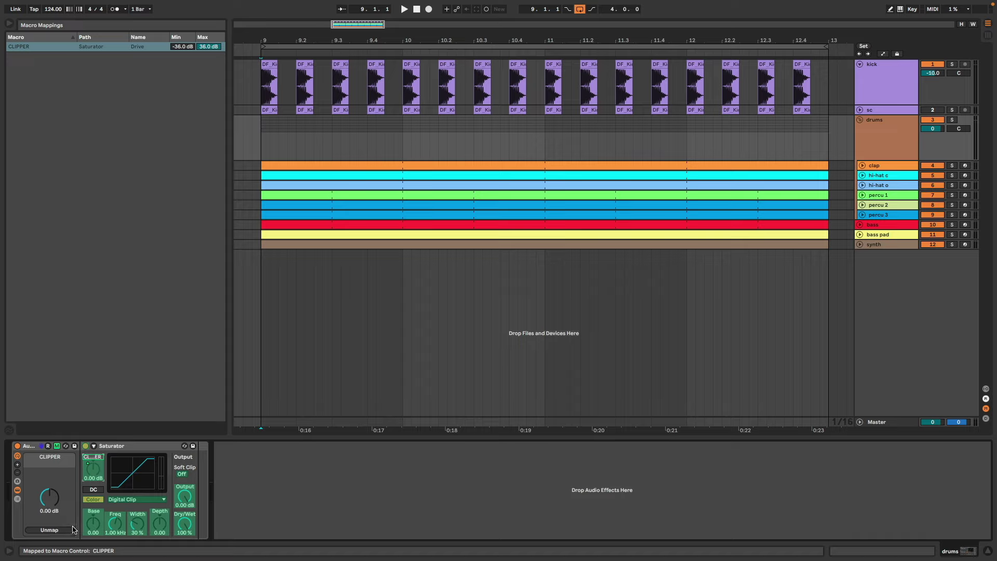
click(190, 499)
click(45, 530)
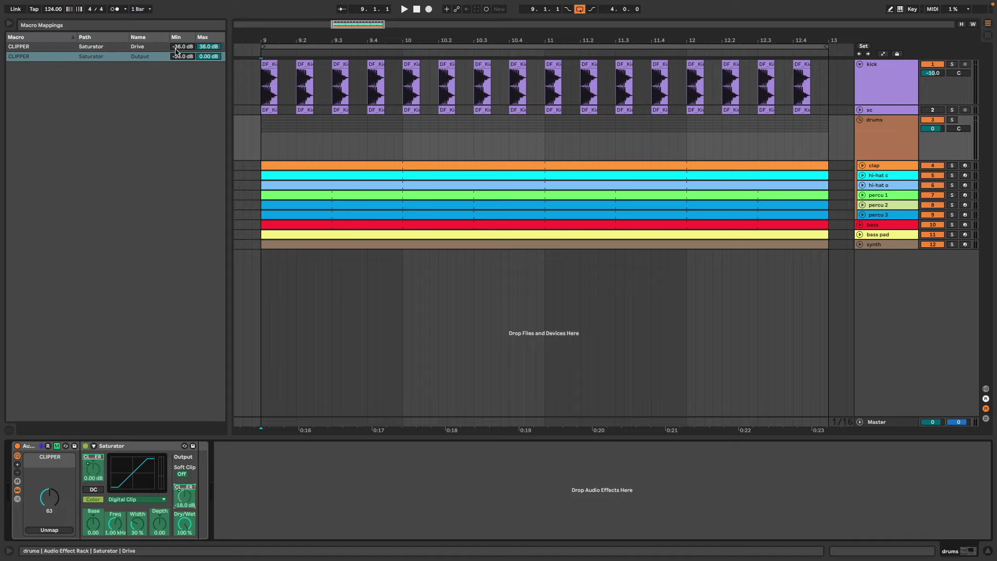
Step: Set mapping ranges to Drive 0 to 36 dB and Output 0 to -36 dB, then exit Map mode
click(177, 48)
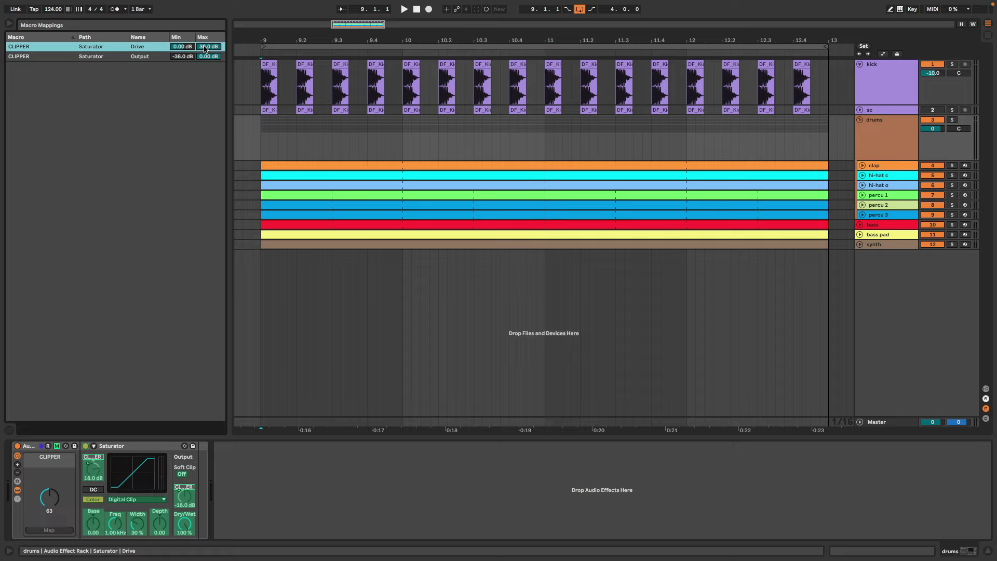
click(185, 58)
drag(205, 58, 205, 61)
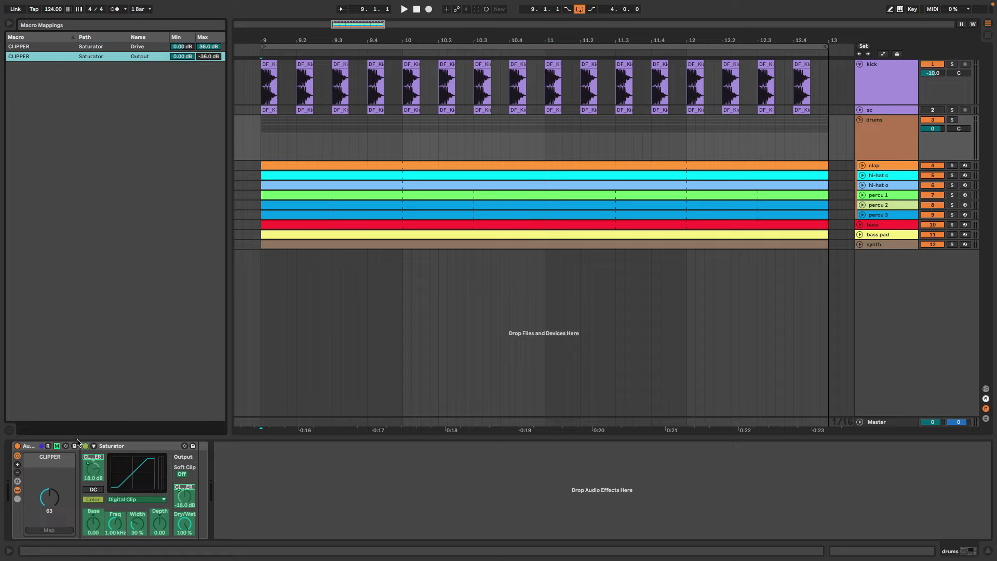
click(57, 446)
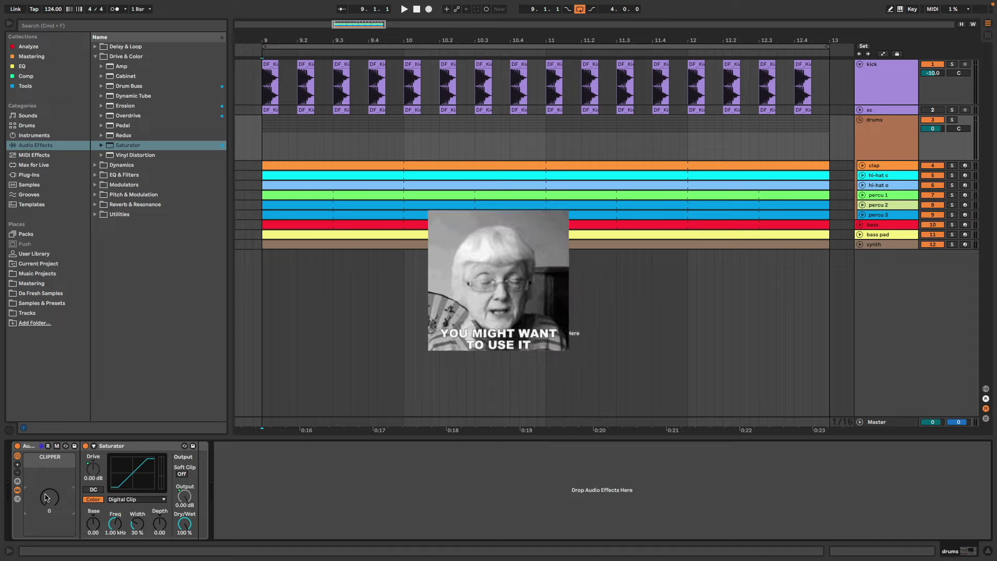
key(space)
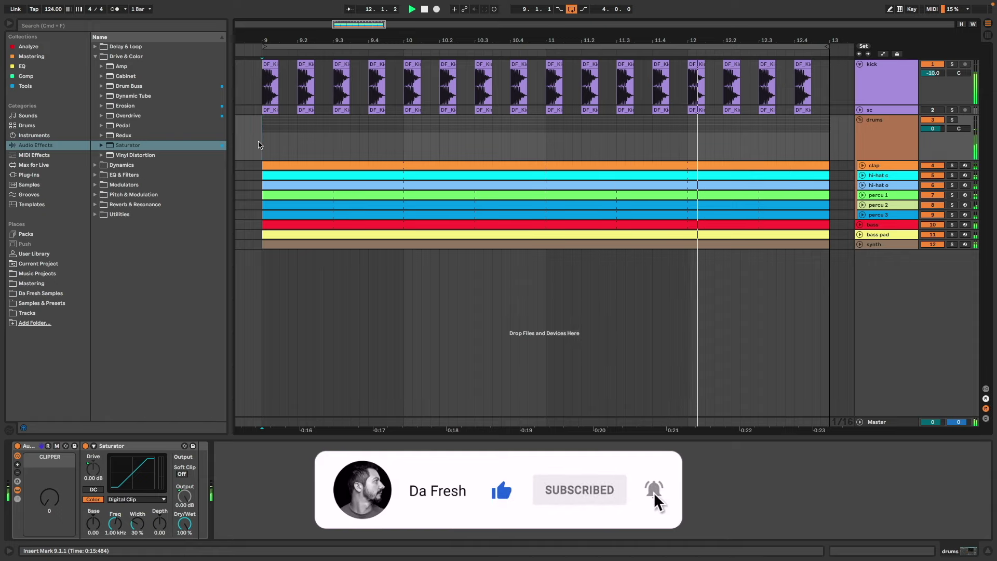
key(space)
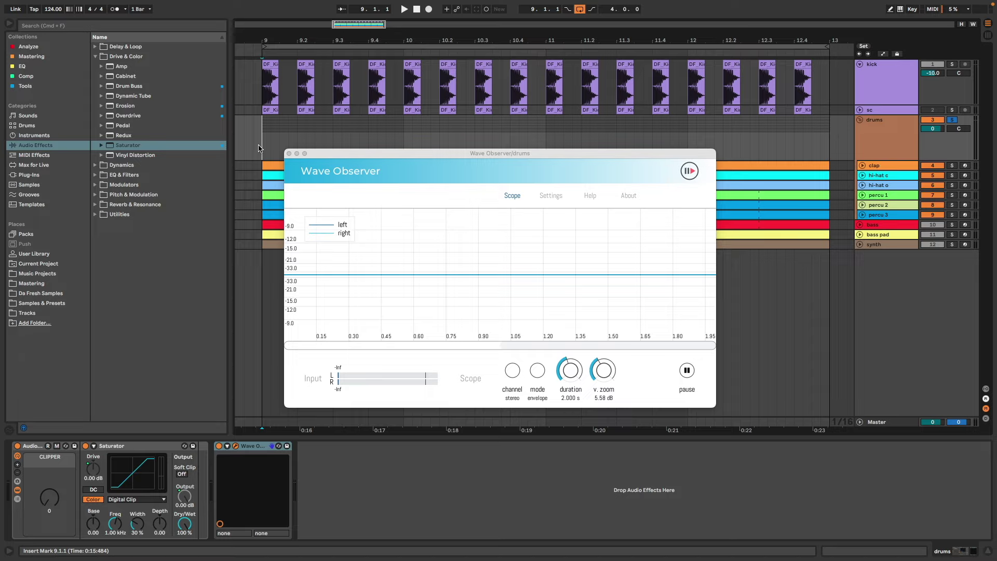
Step: Play the drums and raise CLIPPER to 60 for 17.0 dB Drive and -17.0 dB Output
key(space)
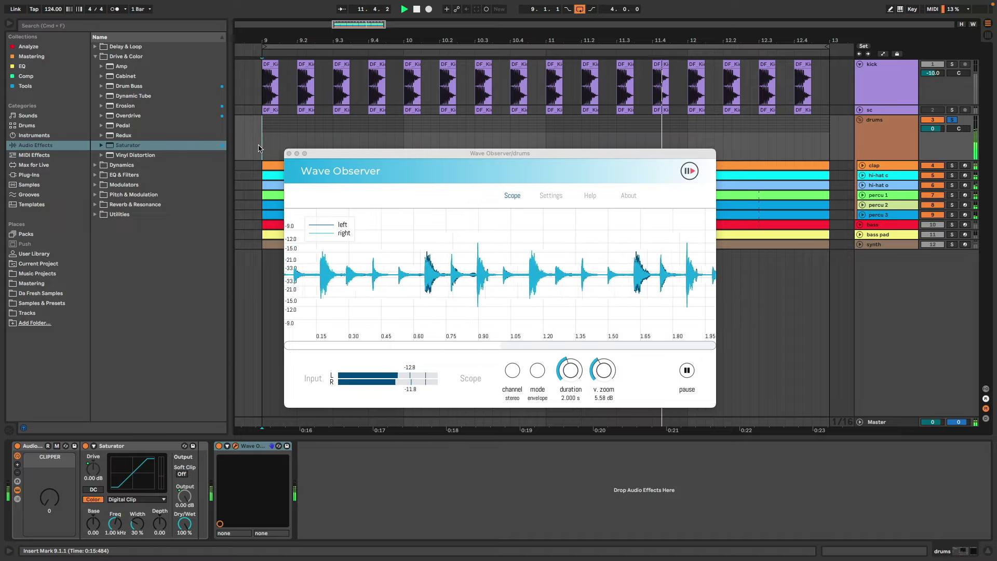
drag(49, 498, 50, 443)
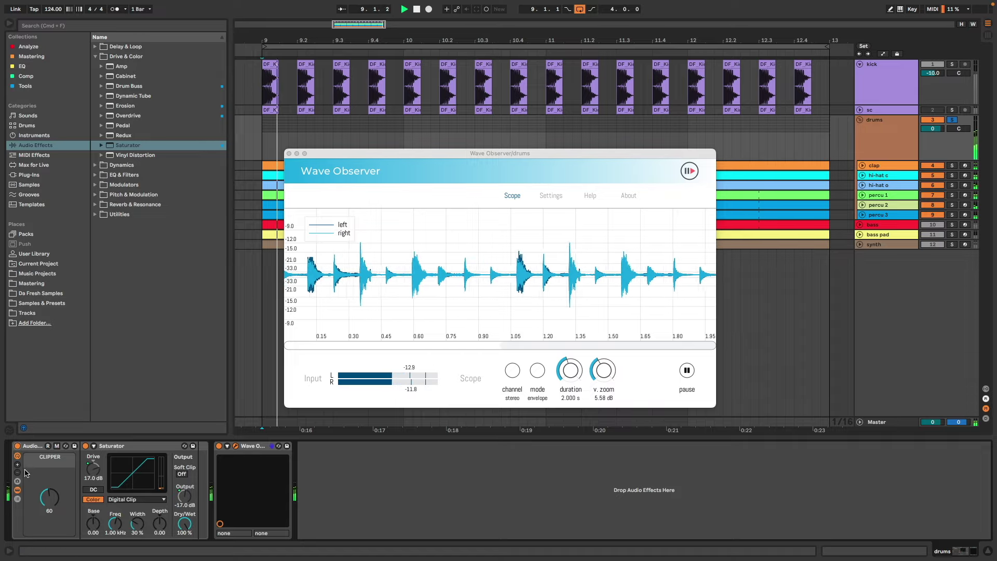
Step: Push CLIPPER to 70 (Drive 19.8 dB, Output -19.8 dB) and bypass the rack
drag(43, 487, 43, 481)
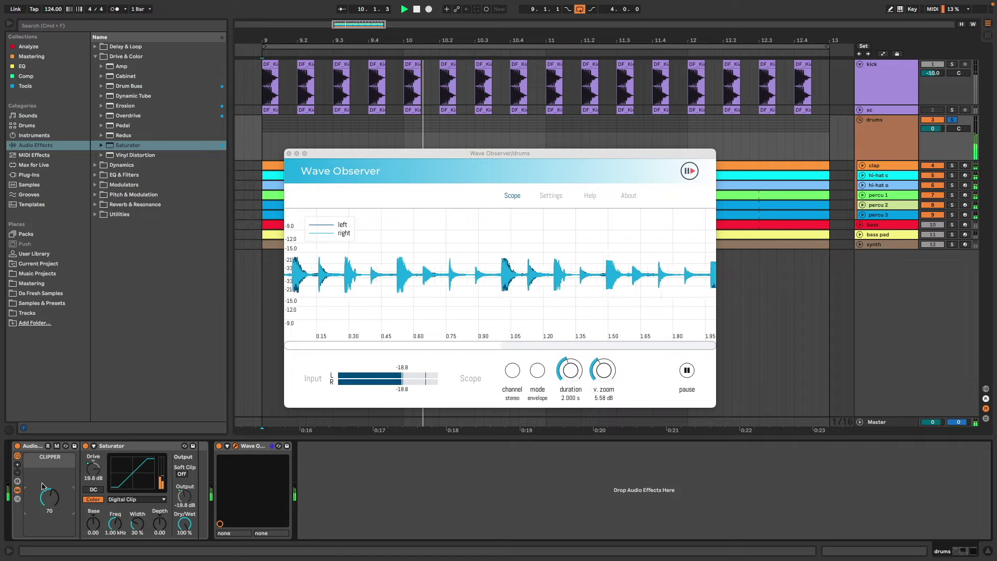
click(17, 446)
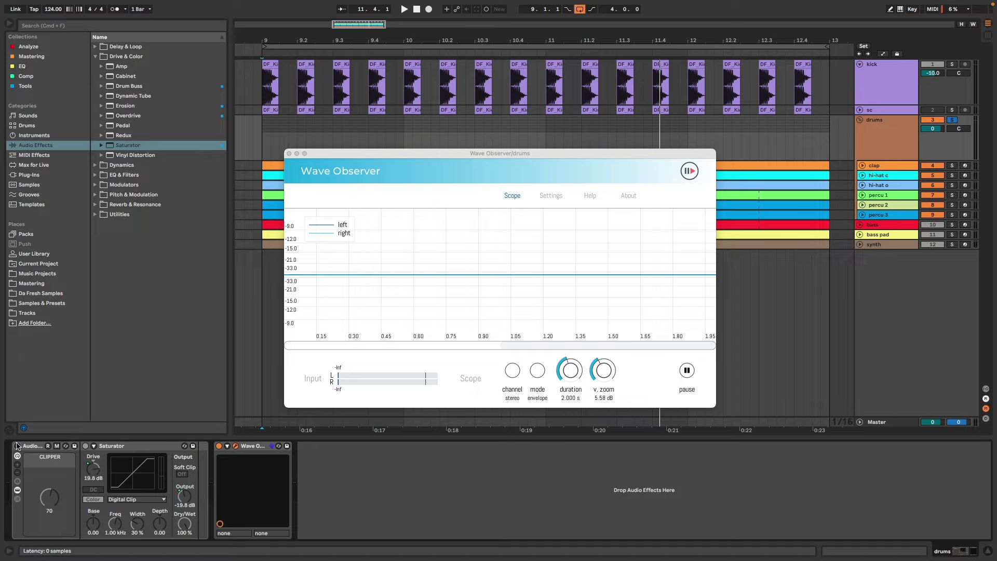
Step: Play and compare the rack on/off, leave it on, then stop and close the scope window
key(space)
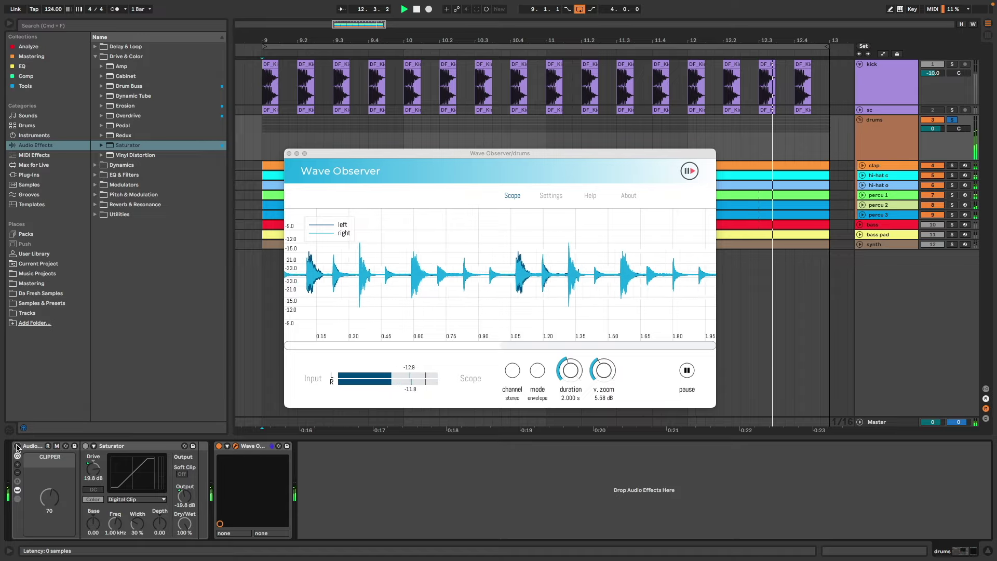
click(17, 446)
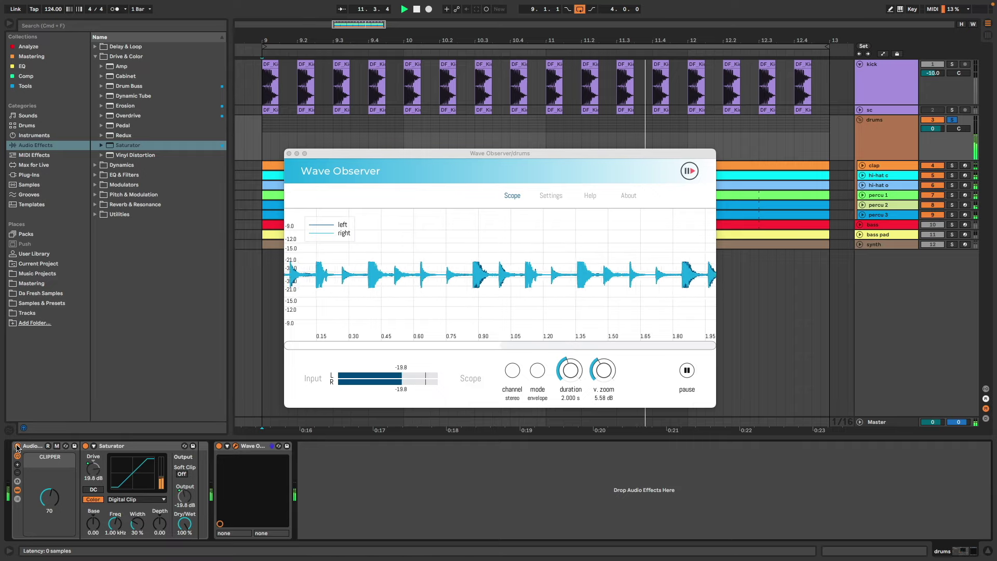
click(17, 447)
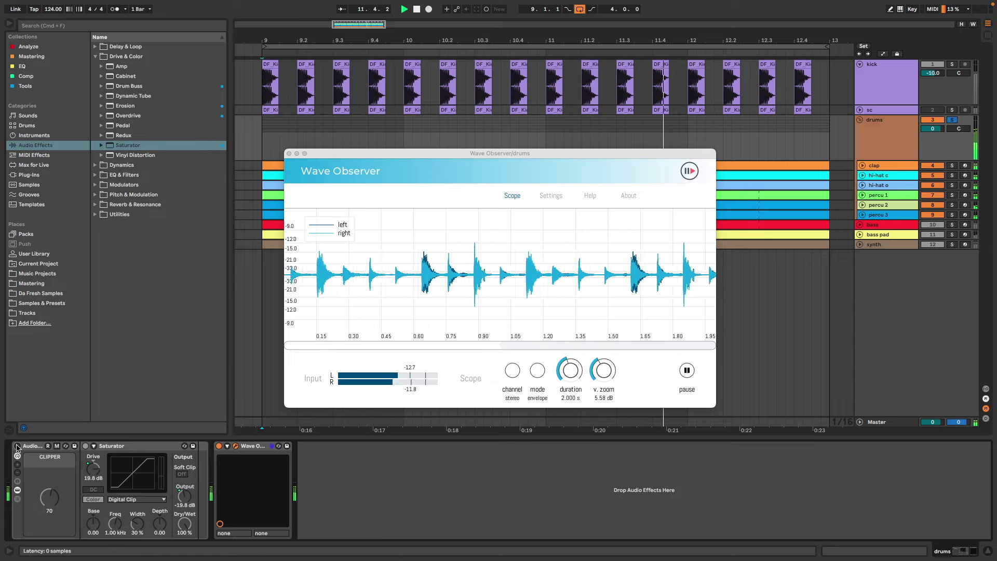
click(17, 446)
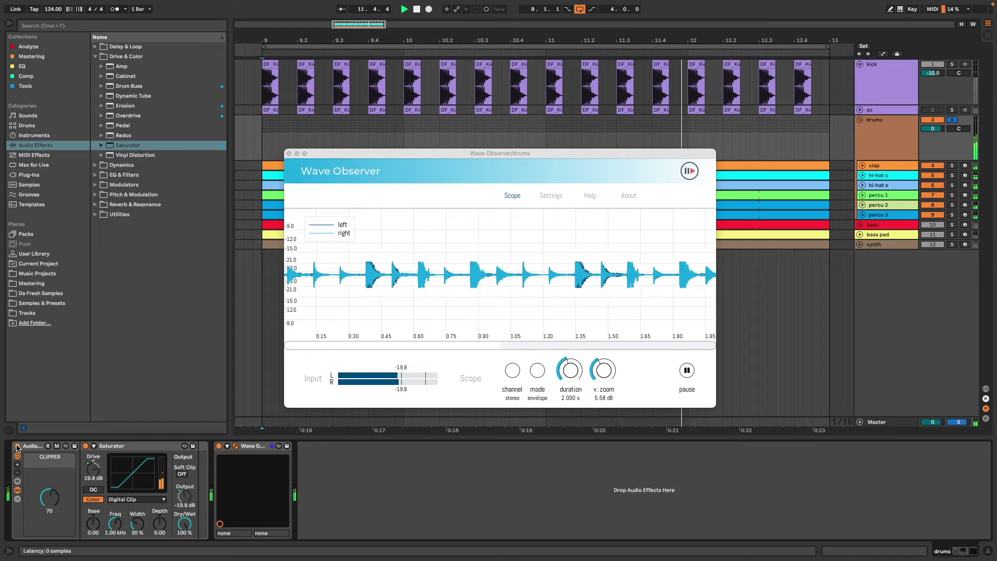
key(space)
click(237, 447)
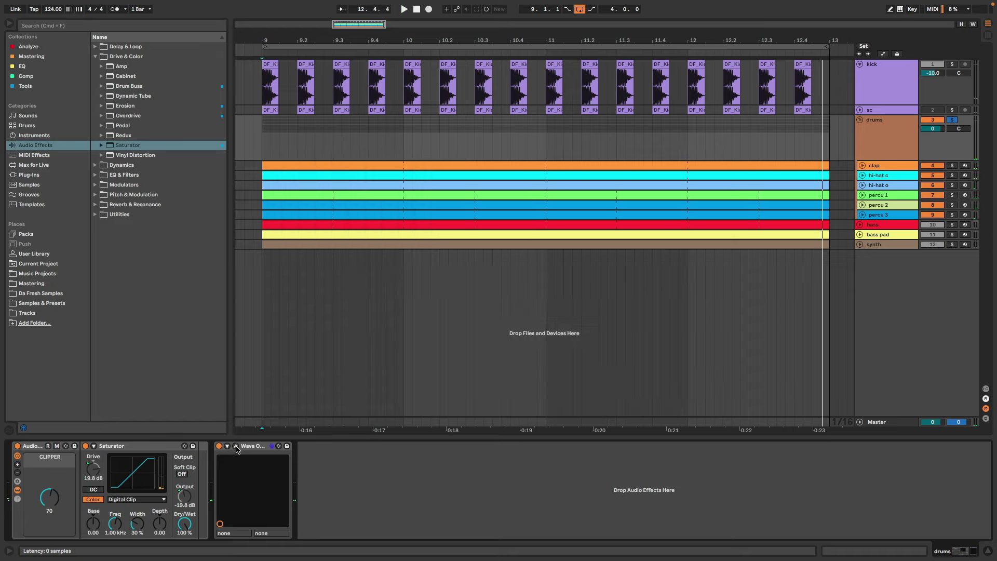
Step: In Session view, dip and restore the drums fader while playing and toggling the clipper rack off, on, off
key(Tab)
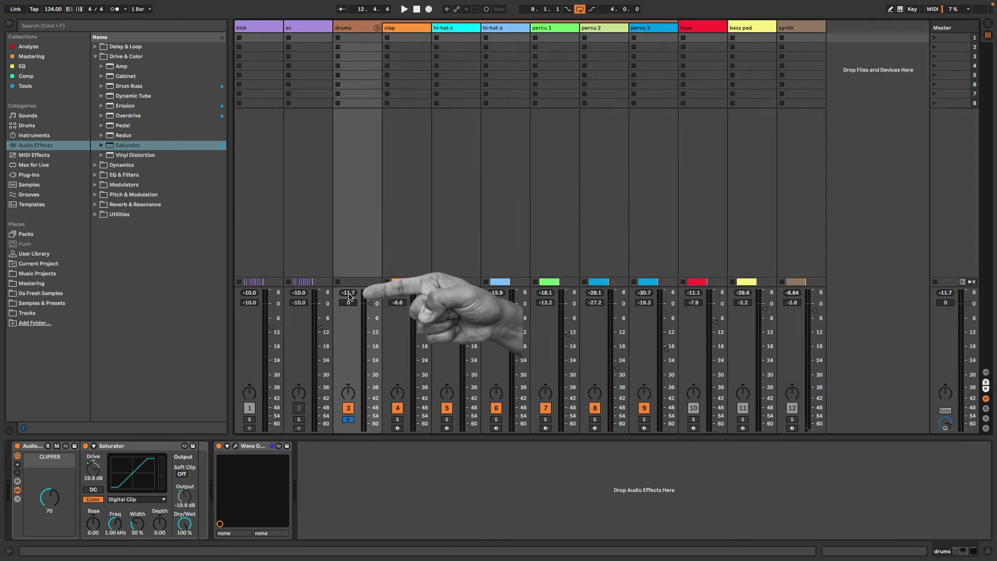
drag(352, 296, 352, 364)
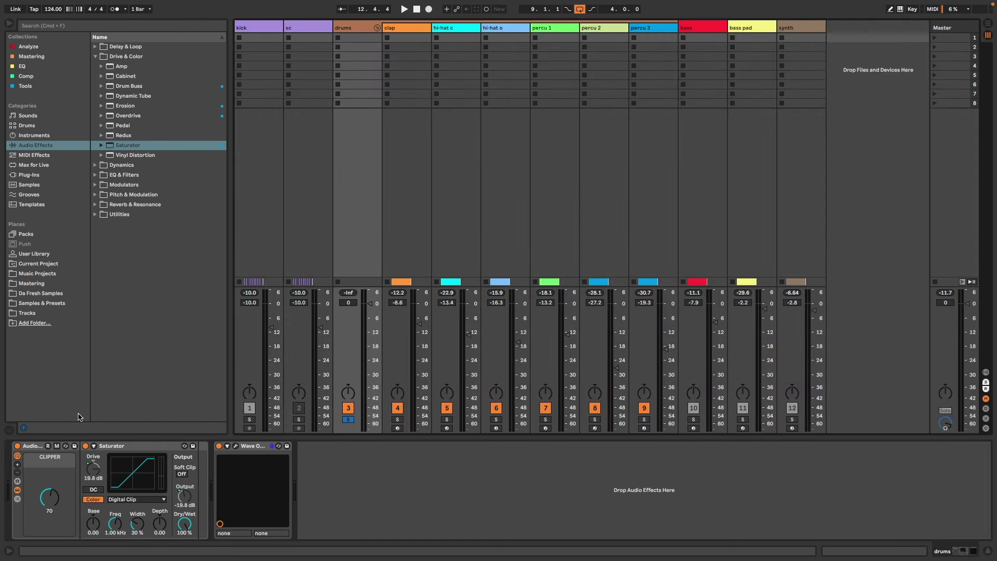
click(16, 445)
key(space)
drag(350, 295, 351, 259)
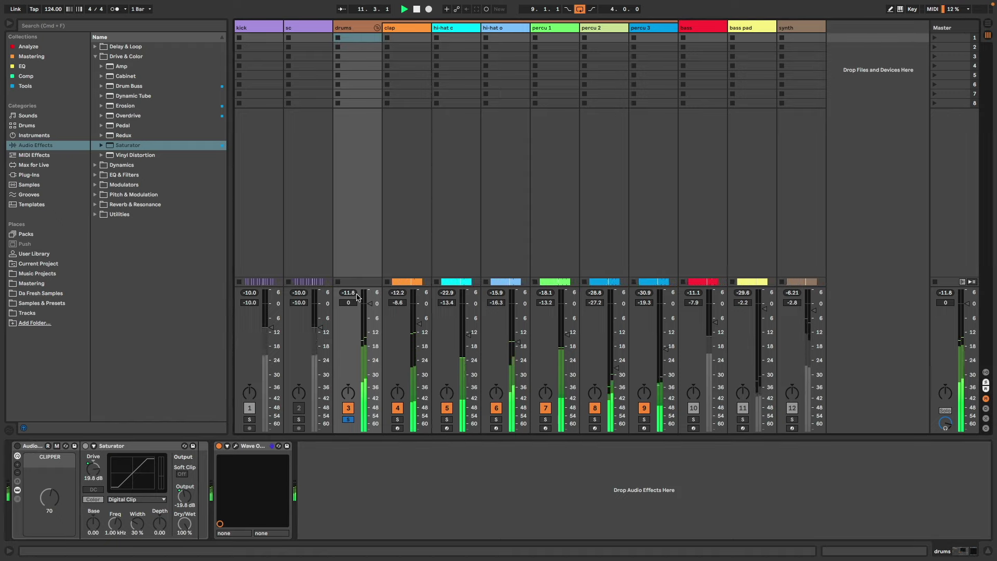
click(17, 447)
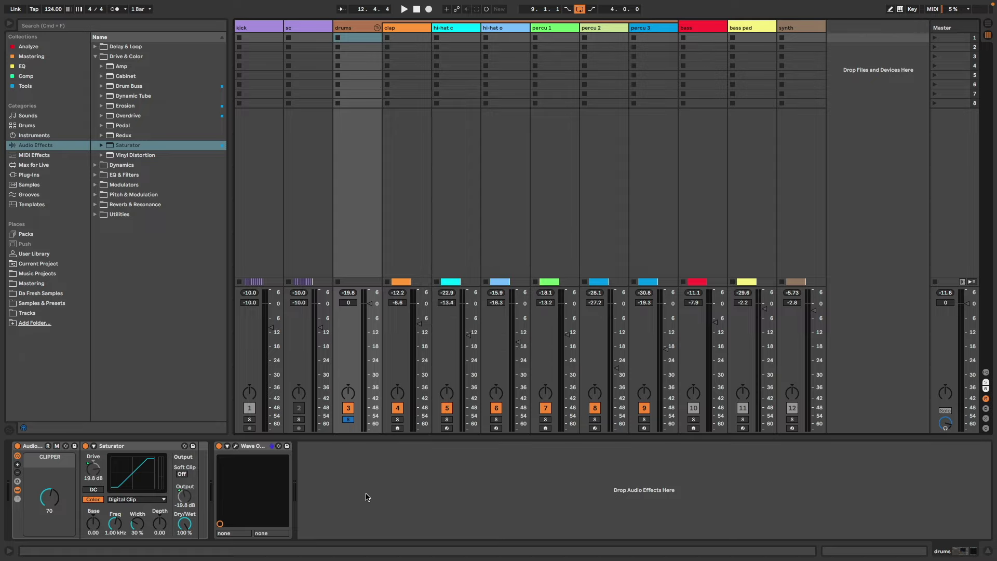
click(18, 446)
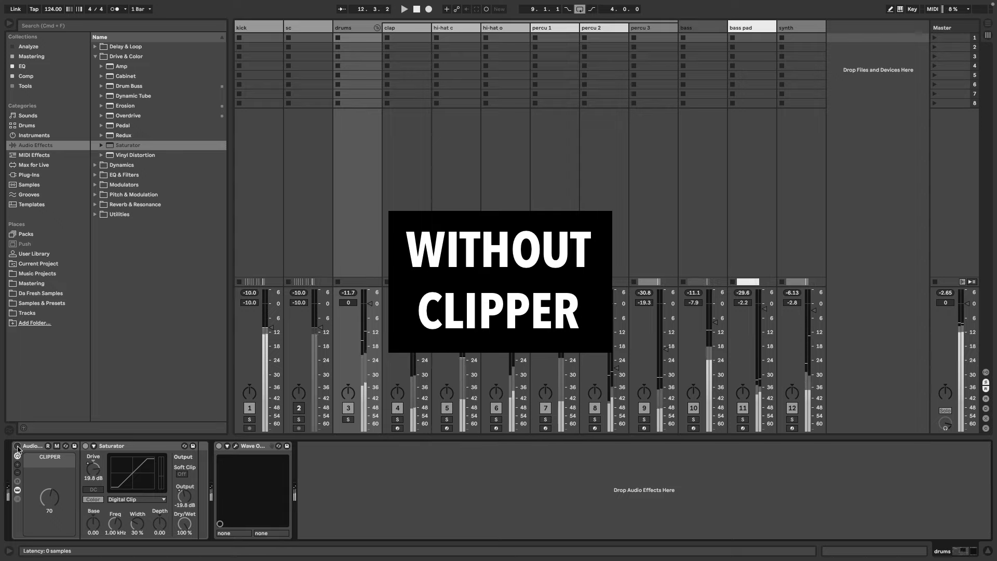
Step: Hear the drums bypassed once more, then switch the CLIPPER rack back on at 70
click(17, 445)
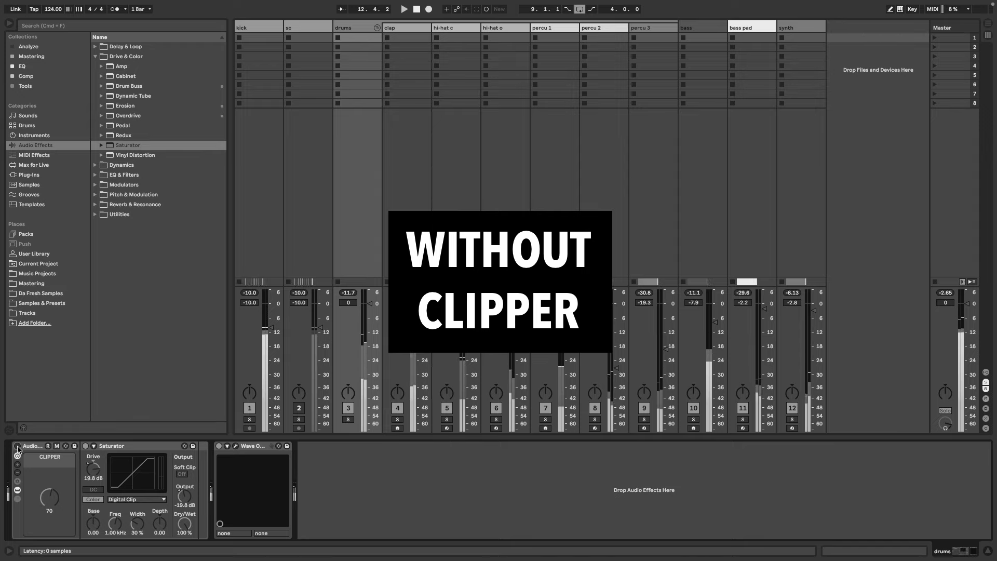
click(17, 447)
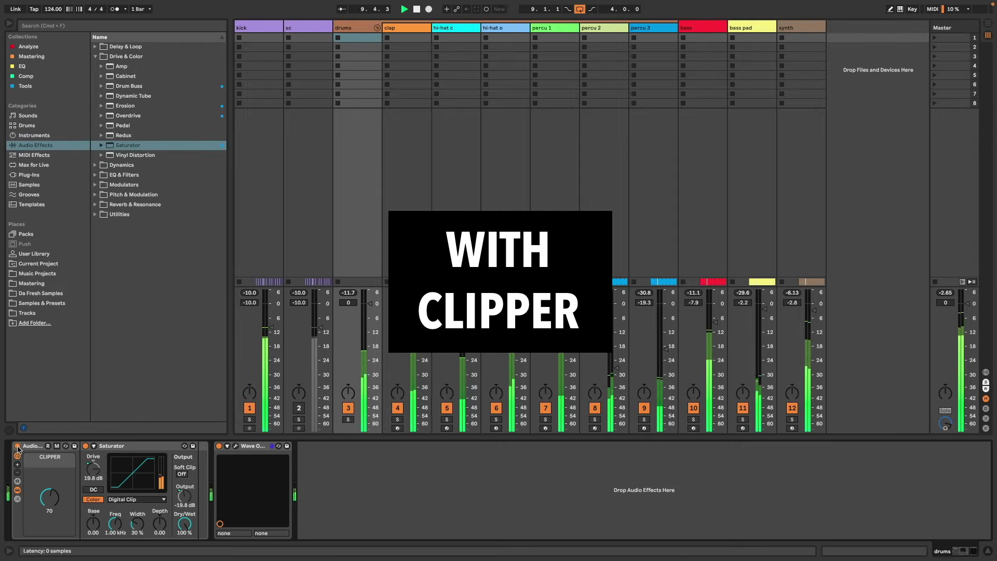